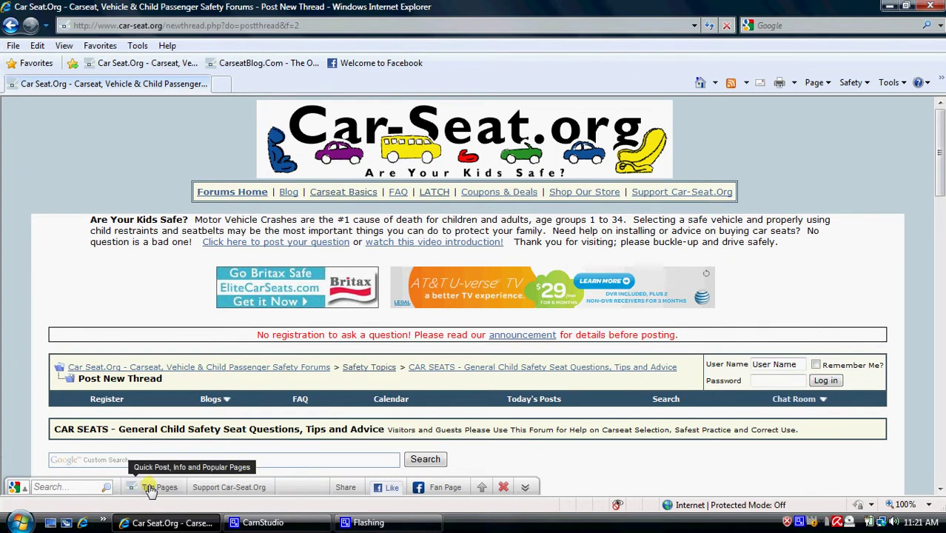
# Step: Open the new-thread form for asking a question in the general child safety seat forum
pyautogui.click(150, 488)
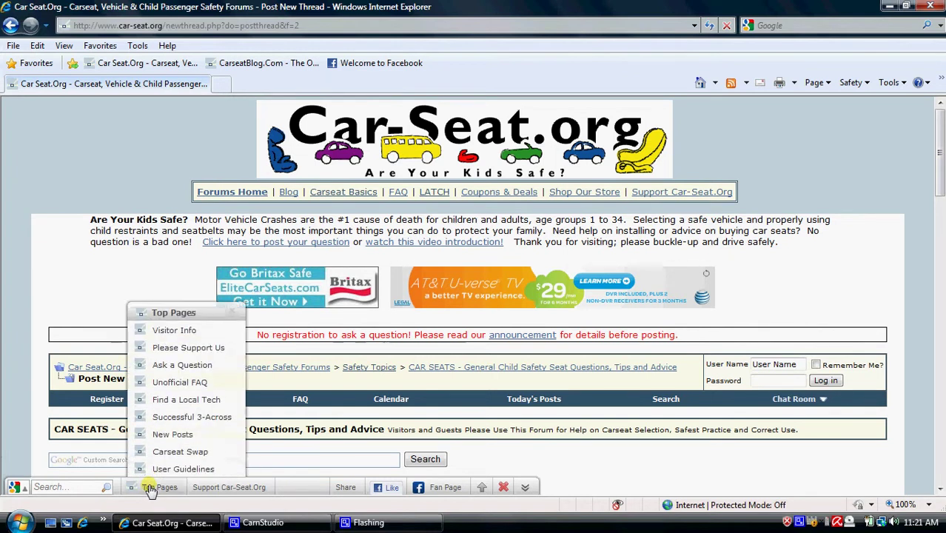
pyautogui.click(176, 365)
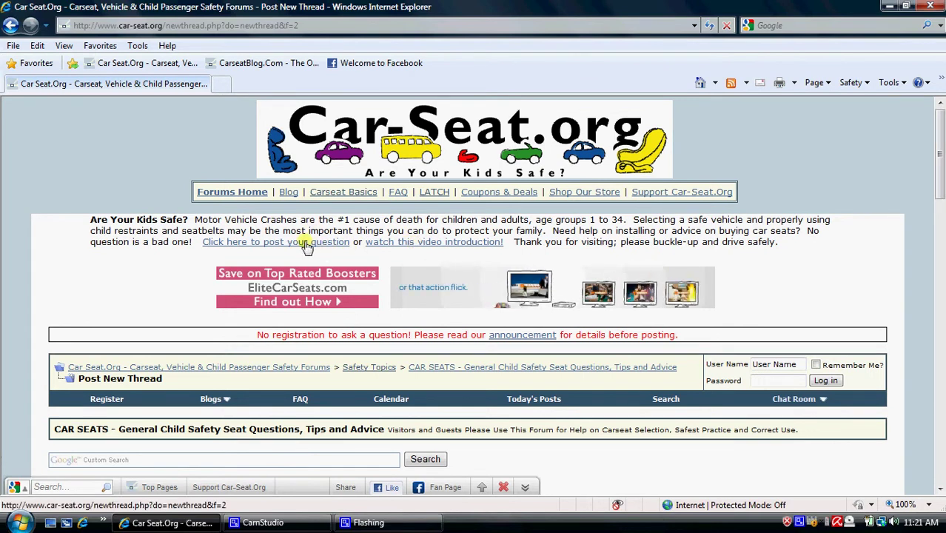
pyautogui.click(308, 244)
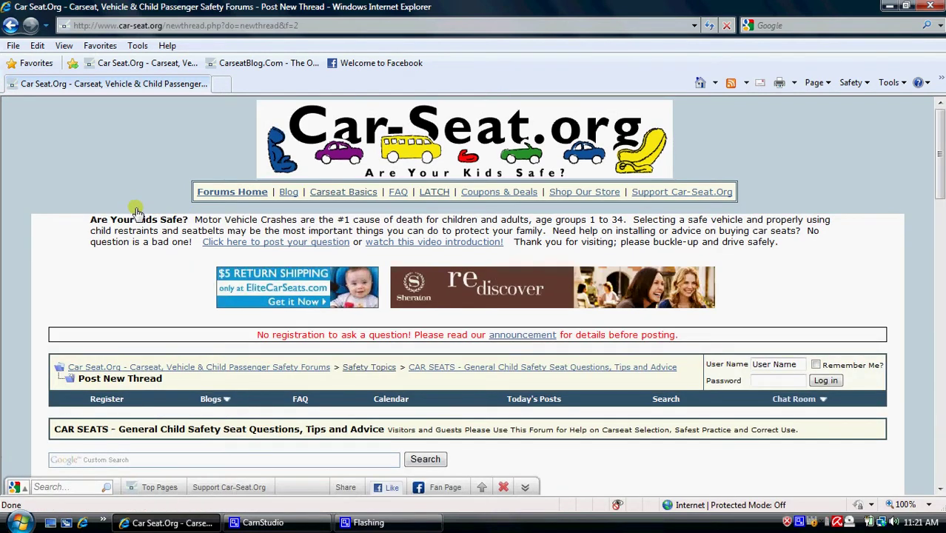
pyautogui.scroll(-6, 135, 214)
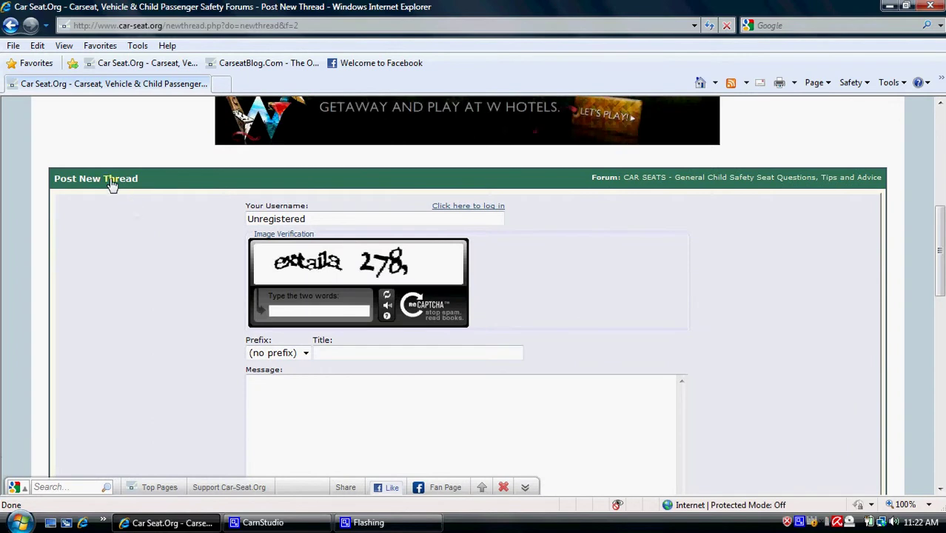
# Step: Replace the default guest username on the new thread with "Carseat Confused"
pyautogui.click(318, 223)
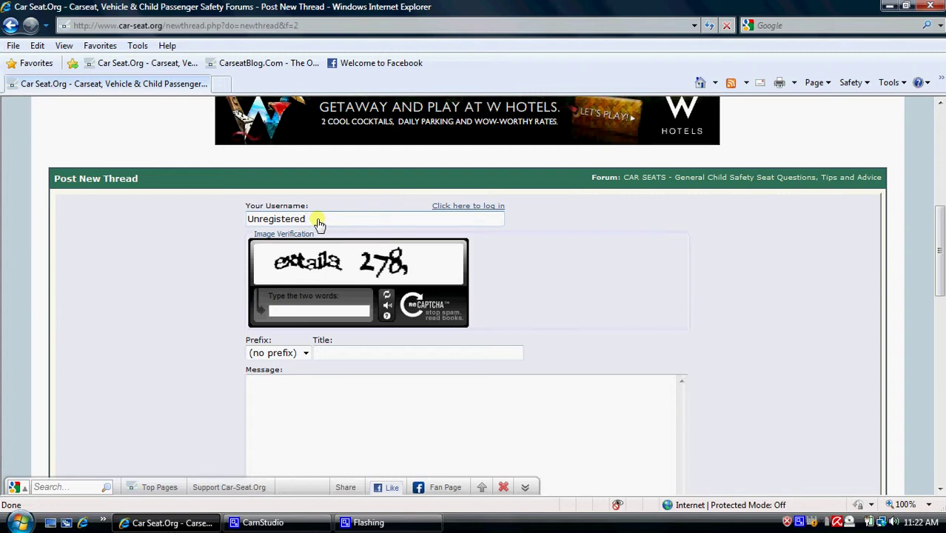
pyautogui.press('BackSpace')
pyautogui.press('BackSpace')
pyautogui.press('BackSpace')
pyautogui.press('BackSpace')
pyautogui.press('BackSpace')
pyautogui.press('BackSpace')
pyautogui.press('BackSpace')
pyautogui.press('BackSpace')
pyautogui.press('BackSpace')
pyautogui.press('BackSpace')
pyautogui.press('BackSpace')
pyautogui.press('BackSpace')
pyautogui.write('Carseat Confused')
# Step: Enter the two image verification words and title the thread "Help With Carseat Installation"
pyautogui.click(301, 314)
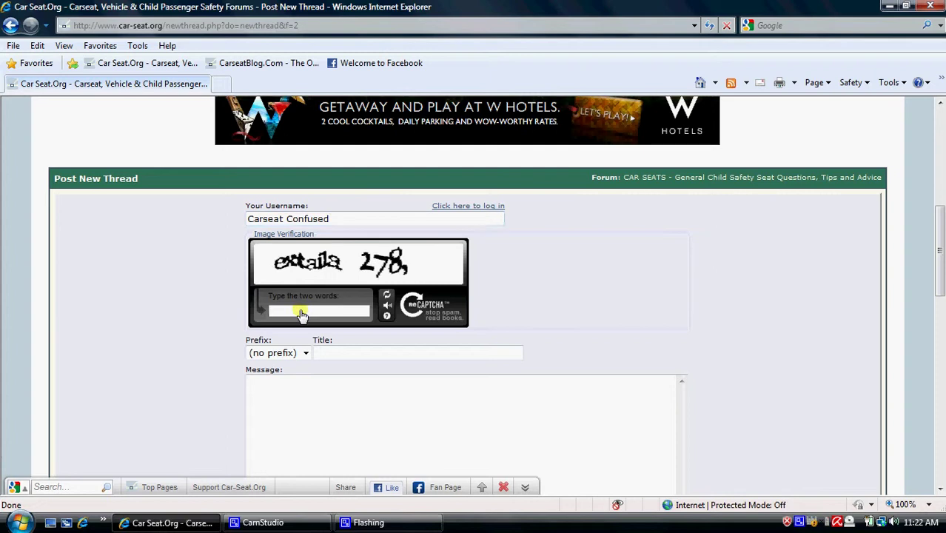
pyautogui.write('extaila 278,')
pyautogui.click(331, 358)
pyautogui.write('Help With')
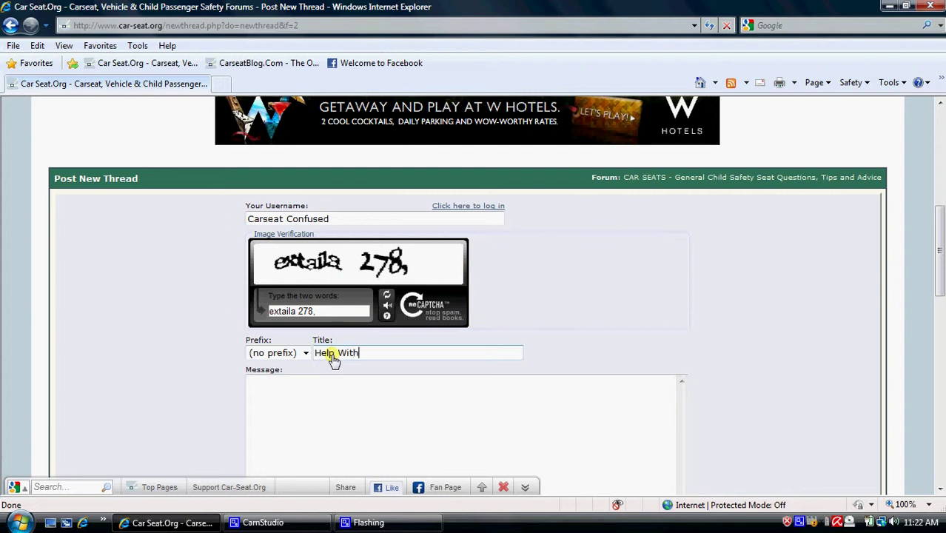
pyautogui.write(' Carseat Installation')
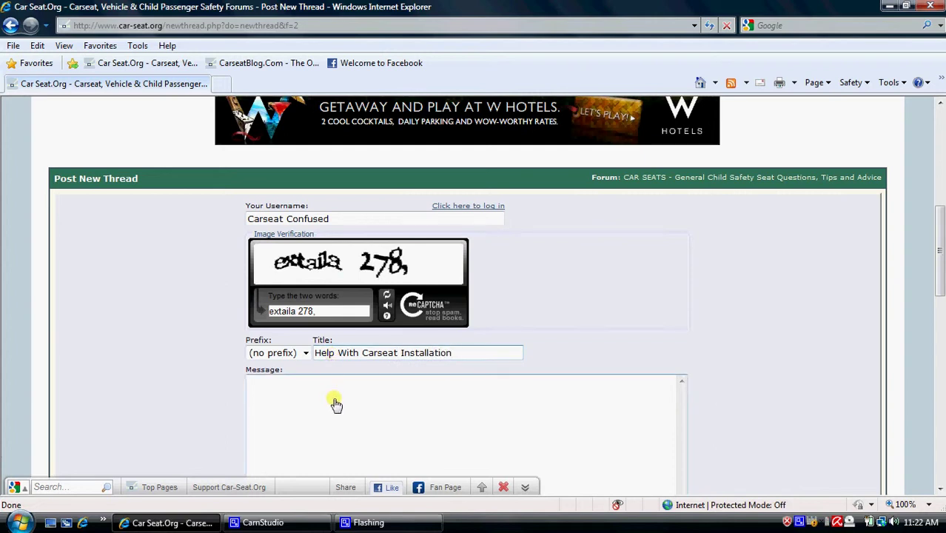
# Step: Write the message "How do I know my carseat is installed tight enough." and submit the new thread
pyautogui.click(335, 403)
pyautogui.write('How do I ')
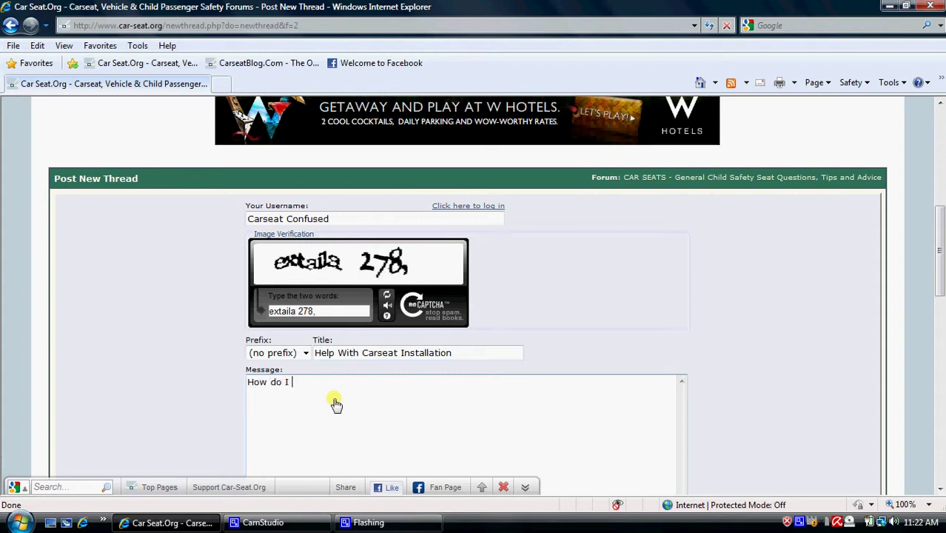
pyautogui.write('know my carseat is in')
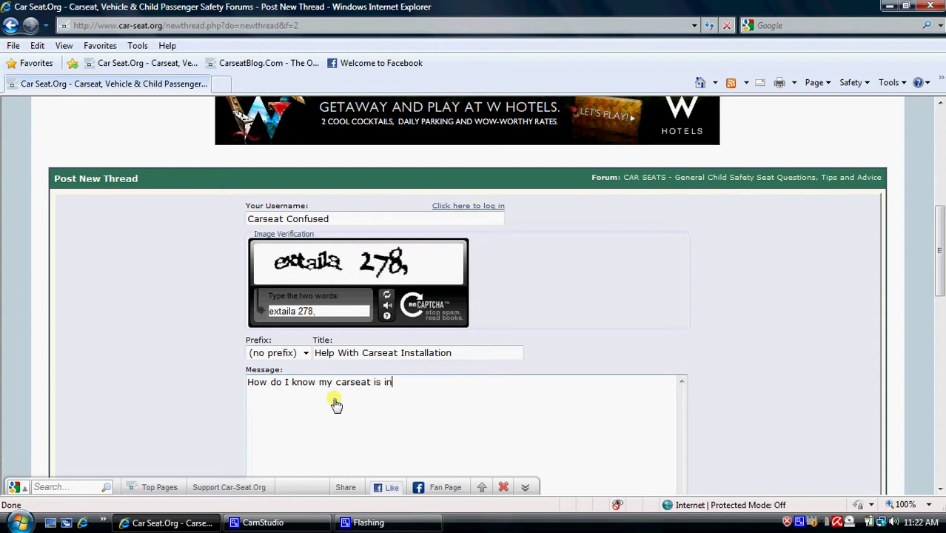
pyautogui.write('stalled tight')
pyautogui.press('BackSpace')
pyautogui.press('BackSpace')
pyautogui.write('tight enough.')
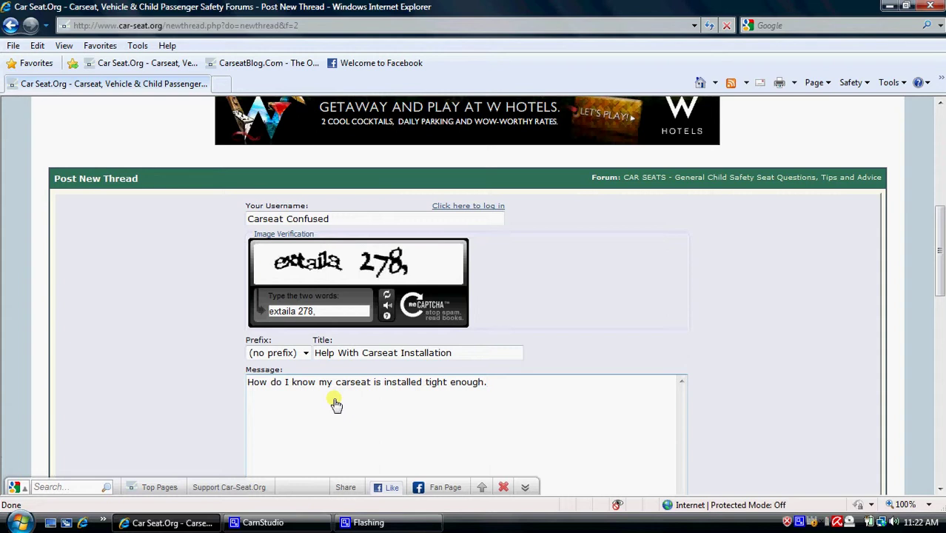
pyautogui.scroll(-3, 336, 403)
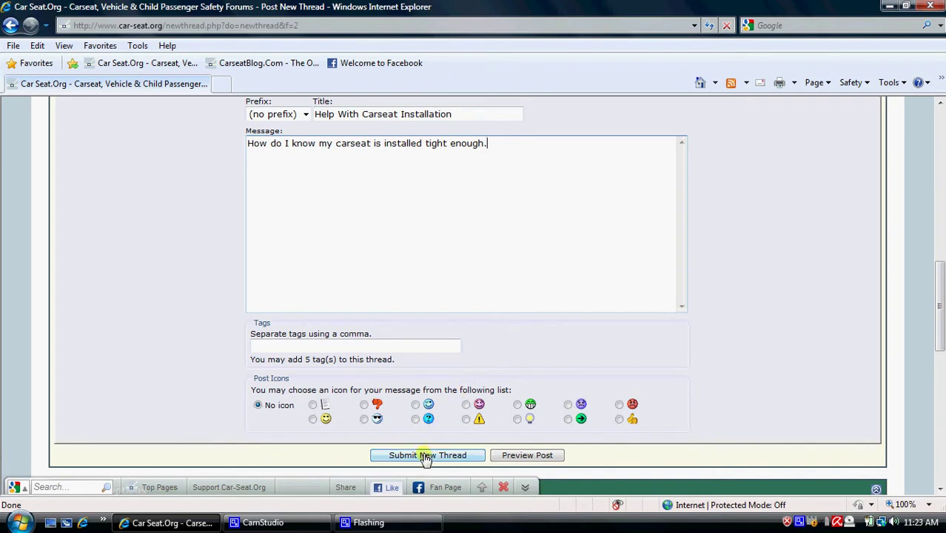
pyautogui.click(426, 455)
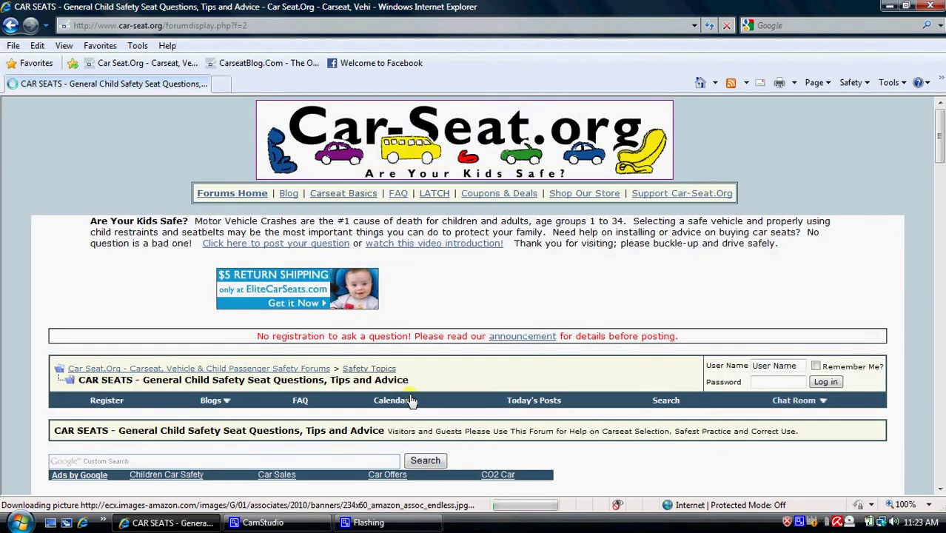
# Step: Look through the forum's sub-forums, pinned announcements and list of recent threads
pyautogui.scroll(-5, 488, 277)
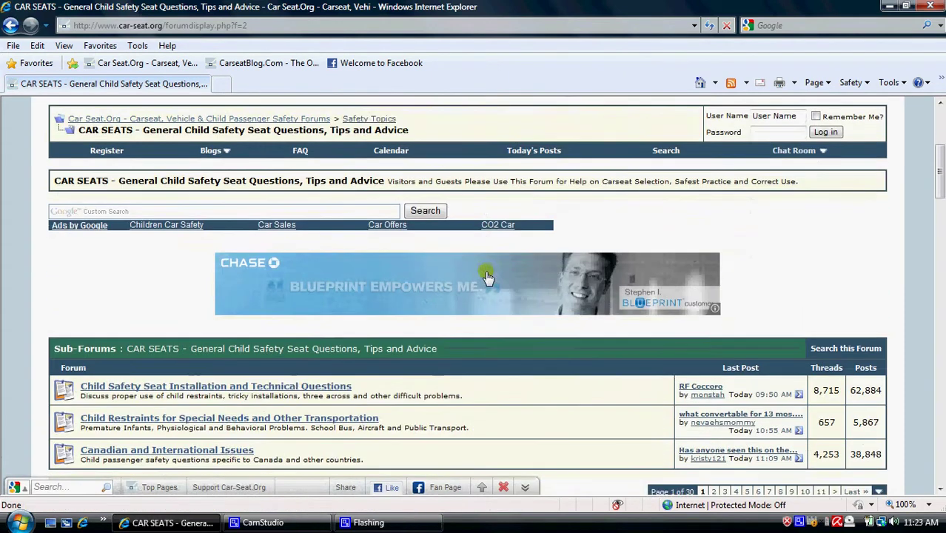
pyautogui.scroll(-5, 488, 277)
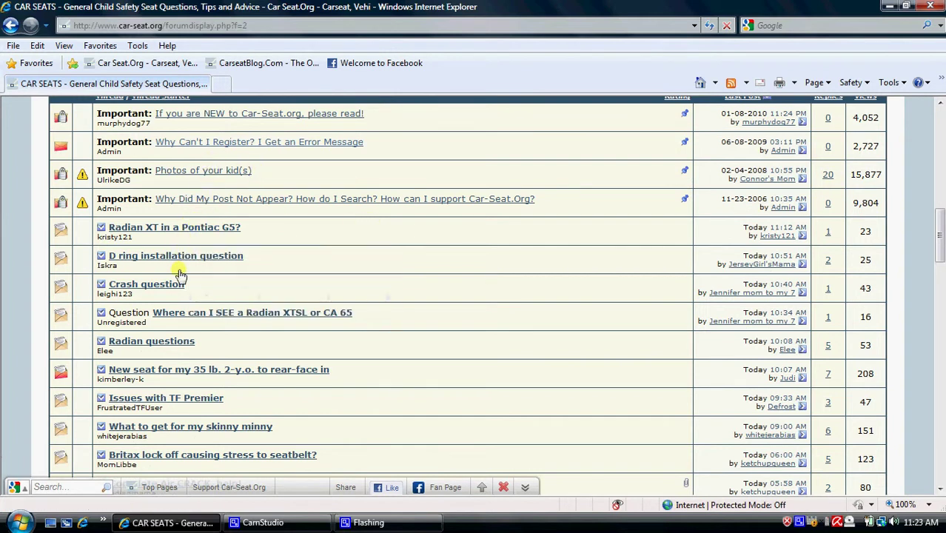
pyautogui.moveTo(317, 271)
pyautogui.scroll(5, 317, 270)
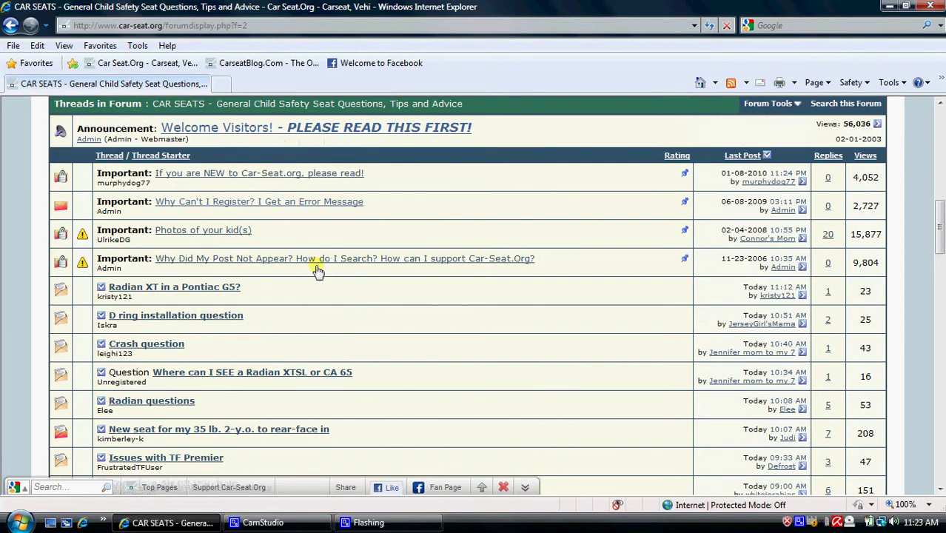
pyautogui.scroll(-5, 317, 271)
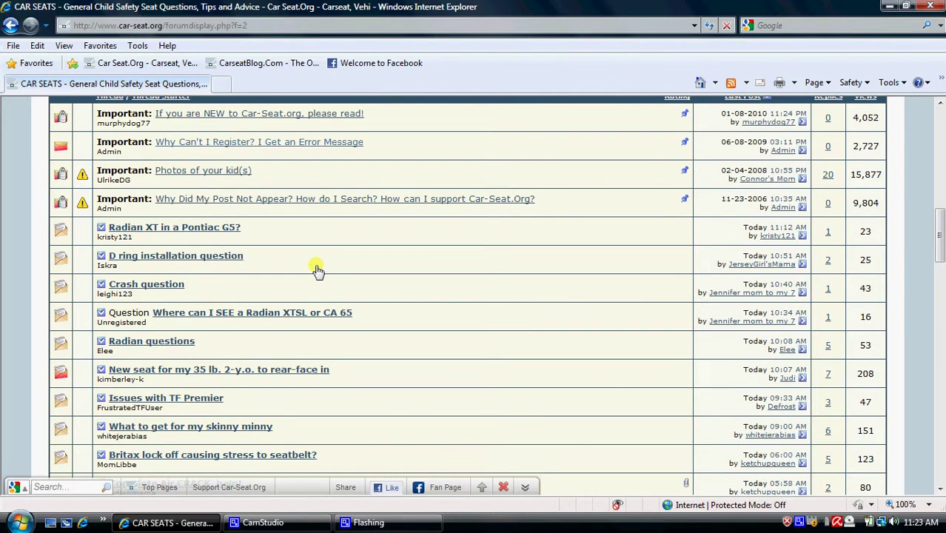
pyautogui.scroll(2, 382, 262)
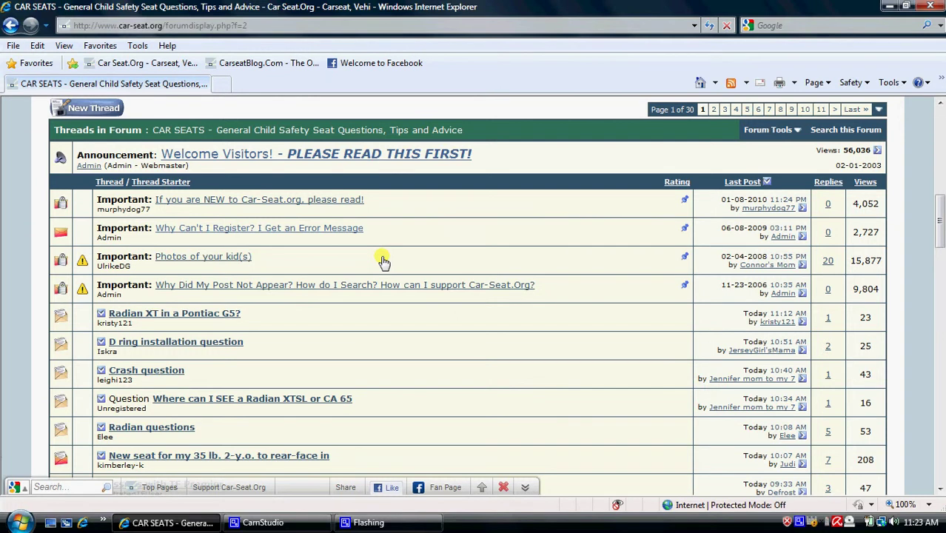
# Step: Open the forum's registration page and view the date-of-birth form and the moderation notice below it
pyautogui.scroll(8, 382, 262)
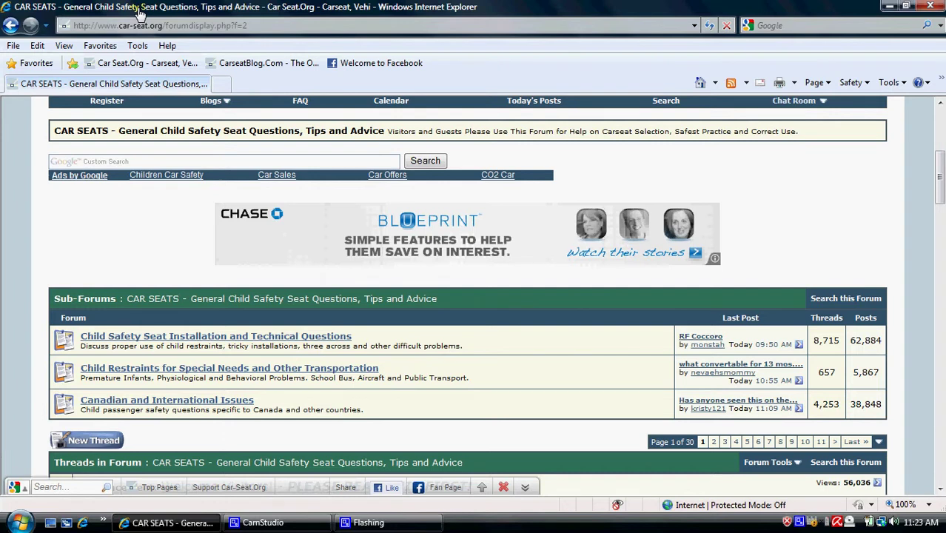
pyautogui.scroll(5, 93, 329)
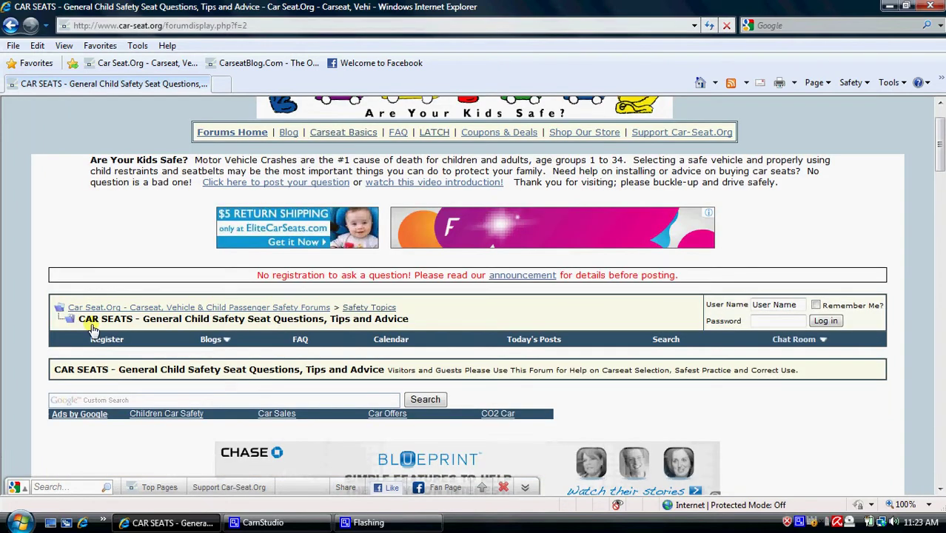
pyautogui.click(102, 339)
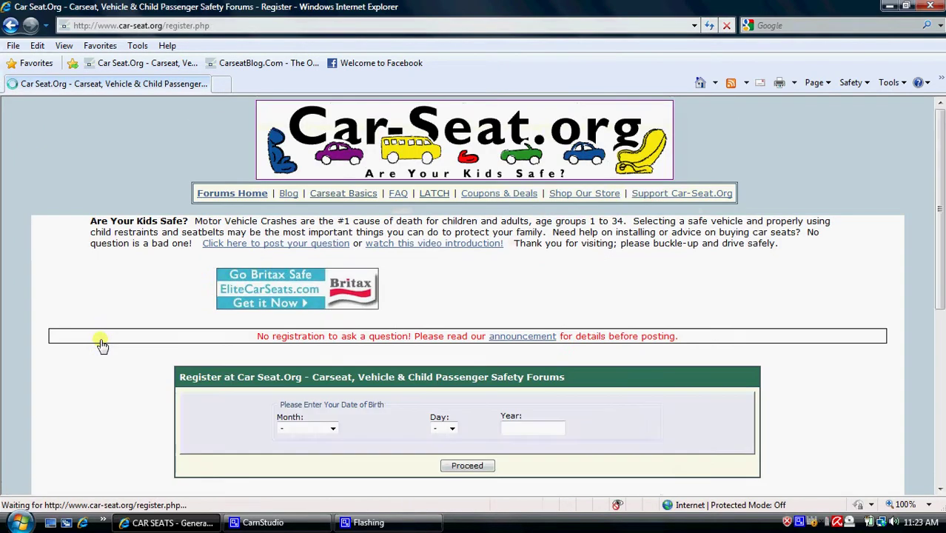
pyautogui.scroll(-4, 101, 342)
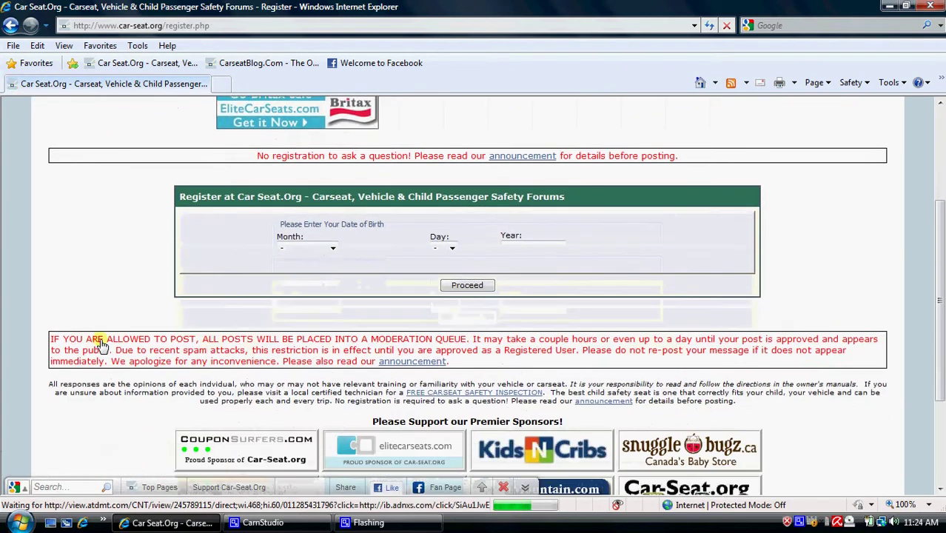